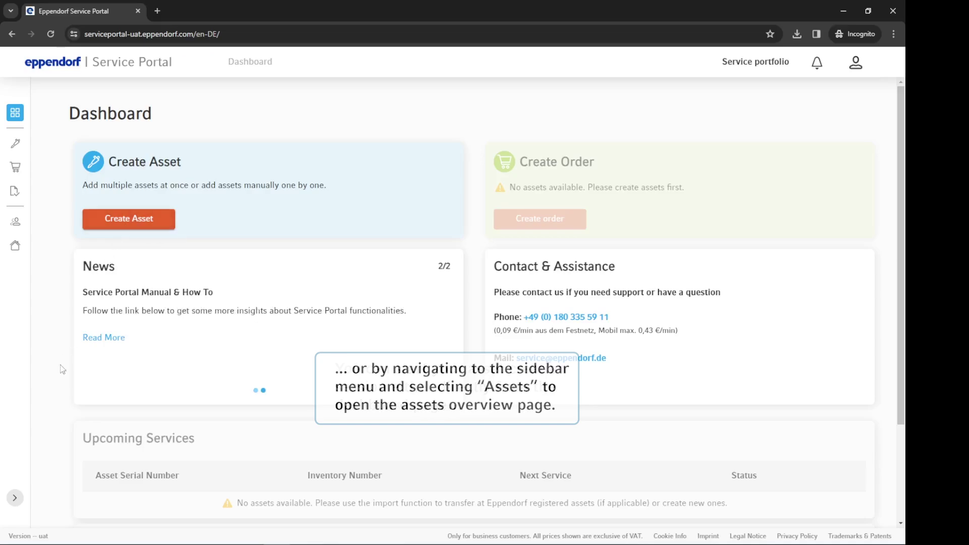
# Step: Start manual asset creation from the assets overview and enter 1-channel pipette KN56J with inventory number A7823 and a 12-month calibration interval
pyautogui.click(15, 498)
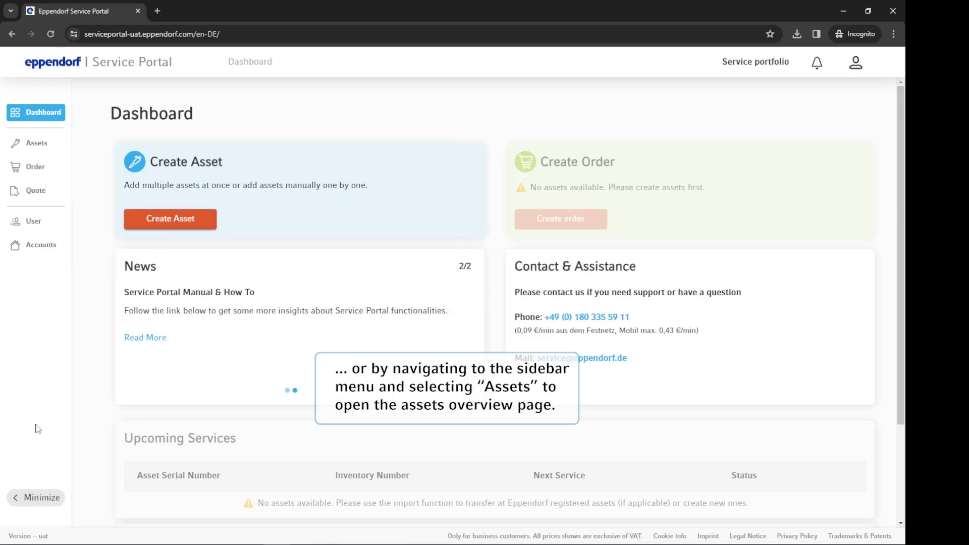
pyautogui.click(49, 147)
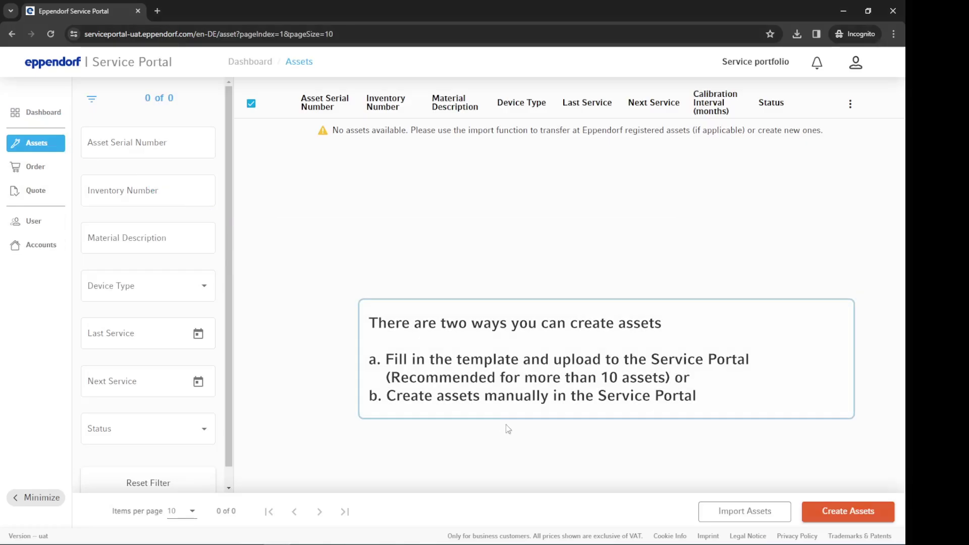
pyautogui.click(821, 520)
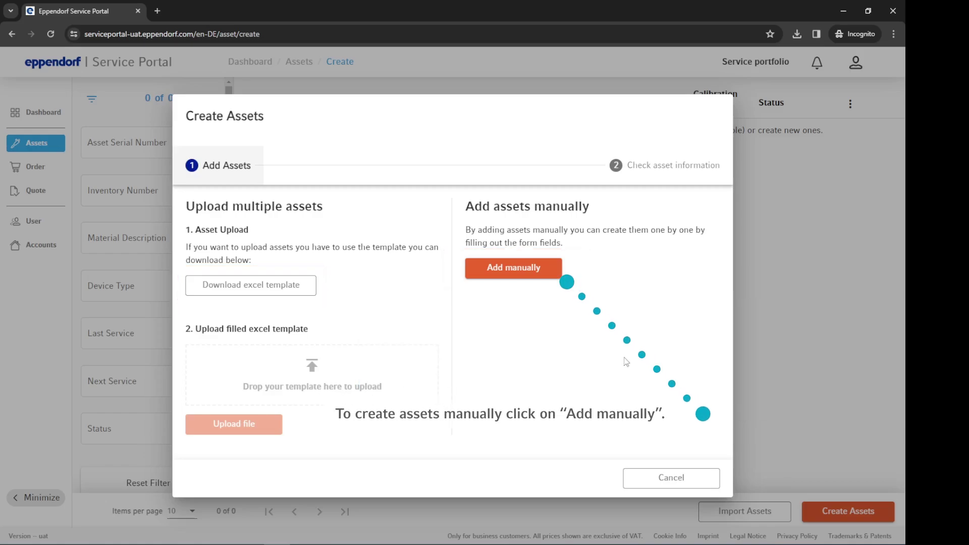
pyautogui.click(530, 275)
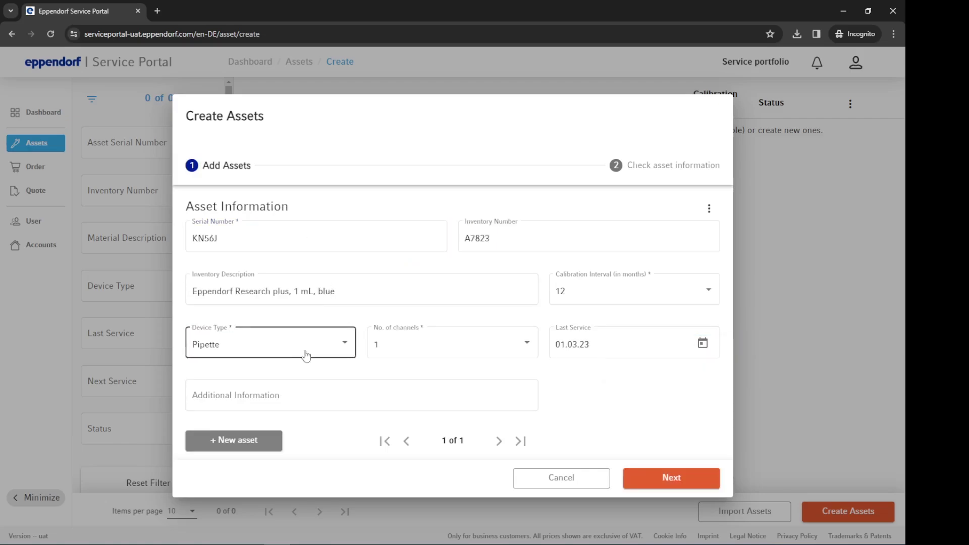
# Step: Add 8-channel epMotion Tool GH45P with inventory number L3478 and an 18-month calibration interval, and page between the two assets
pyautogui.click(258, 447)
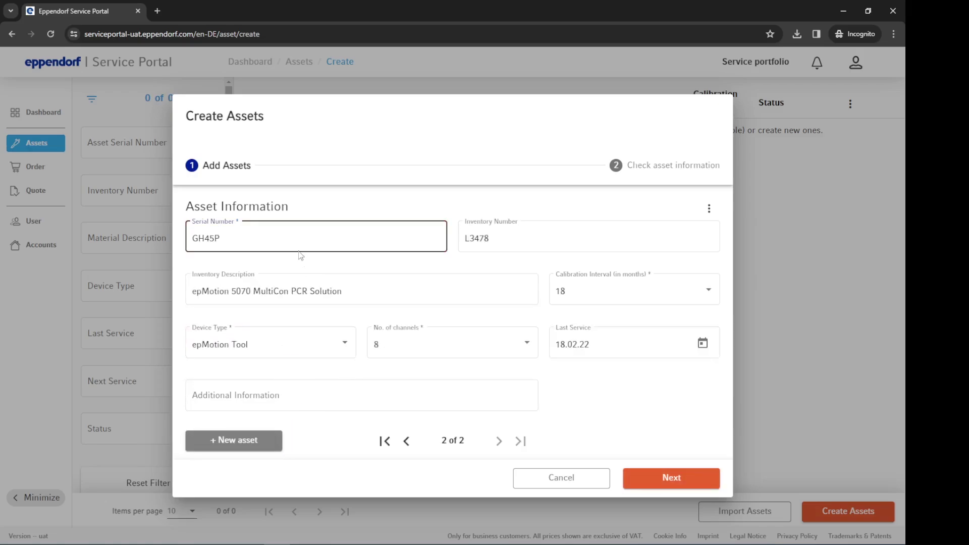
pyautogui.click(406, 442)
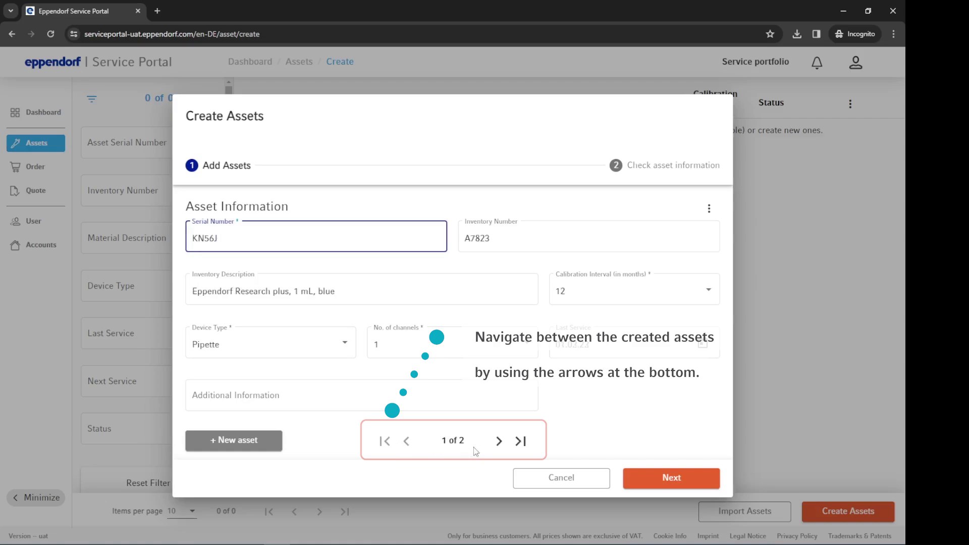
pyautogui.click(497, 441)
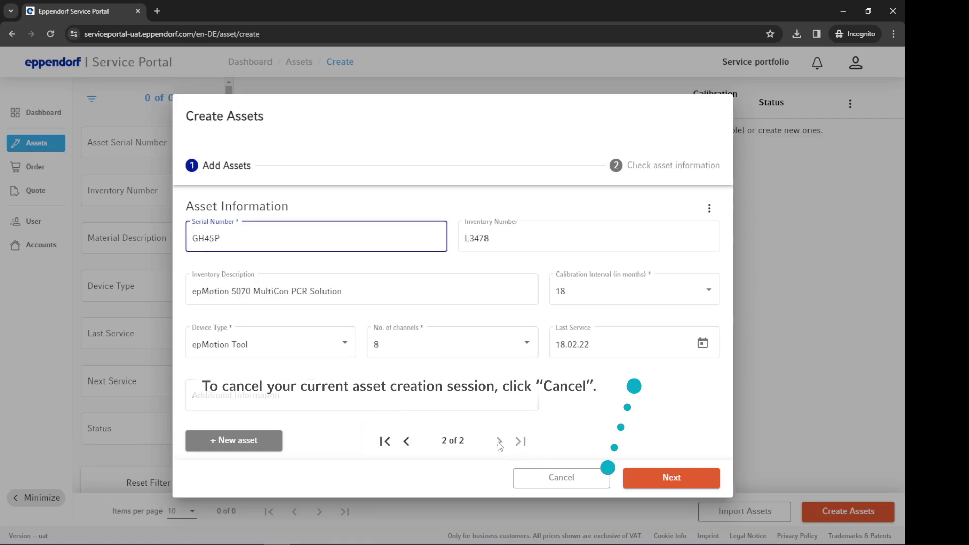
# Step: Try cancelling the asset creation but keep the entries, and proceed to the asset information check
pyautogui.click(552, 482)
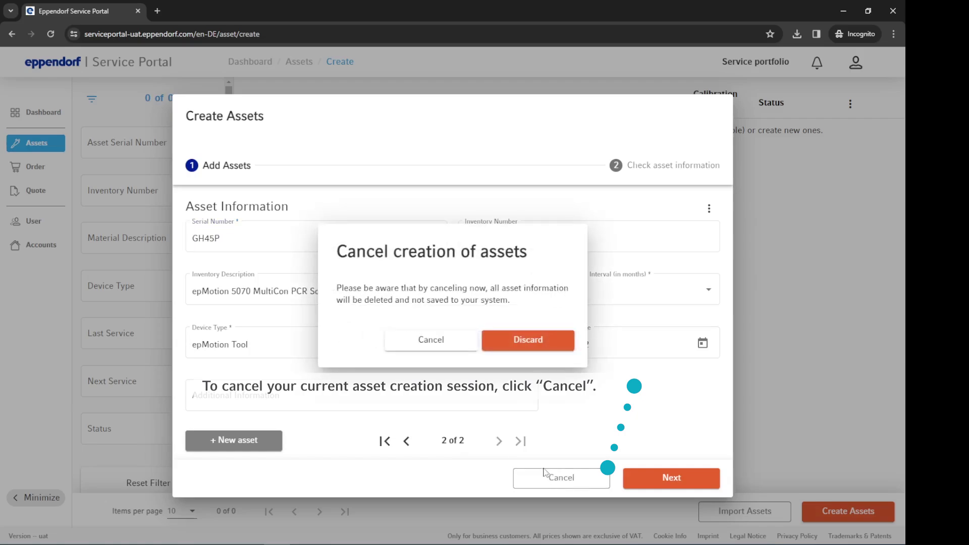
pyautogui.click(437, 340)
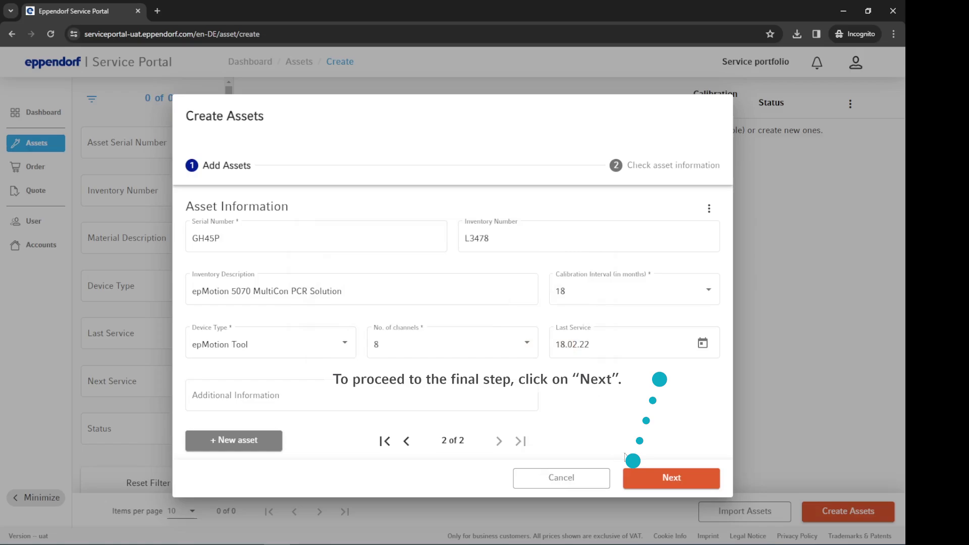
pyautogui.click(659, 482)
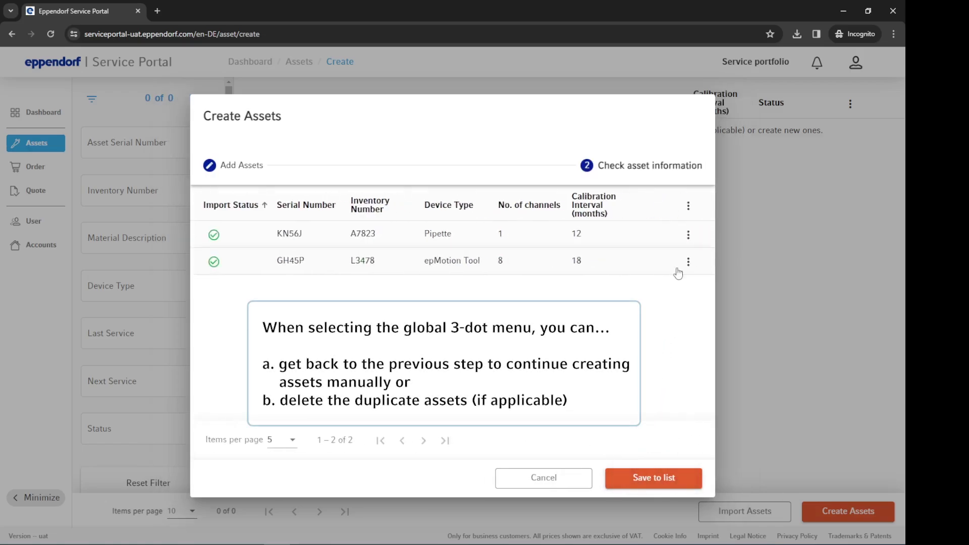
# Step: Change the inventory number of pipette KN56J to K5638 and return to the asset information check
pyautogui.click(689, 207)
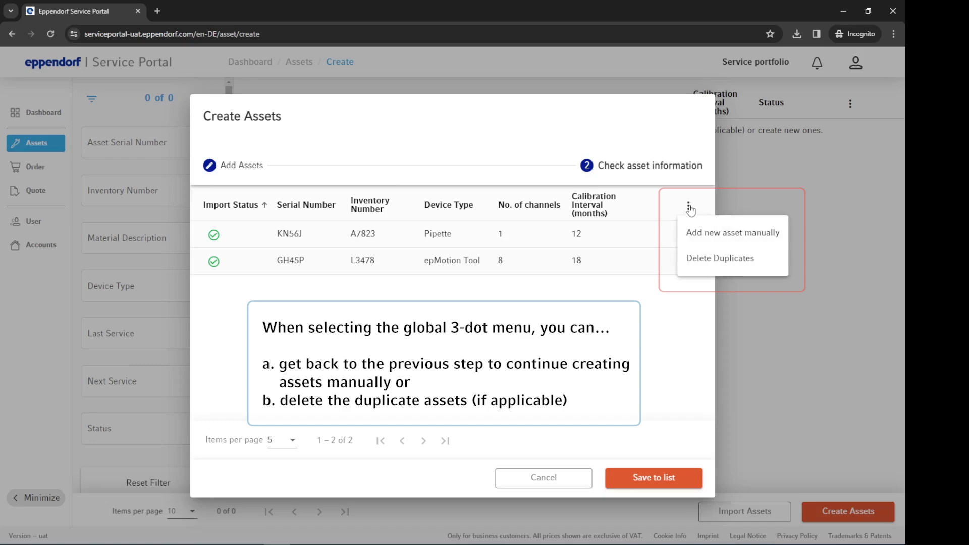
pyautogui.click(677, 306)
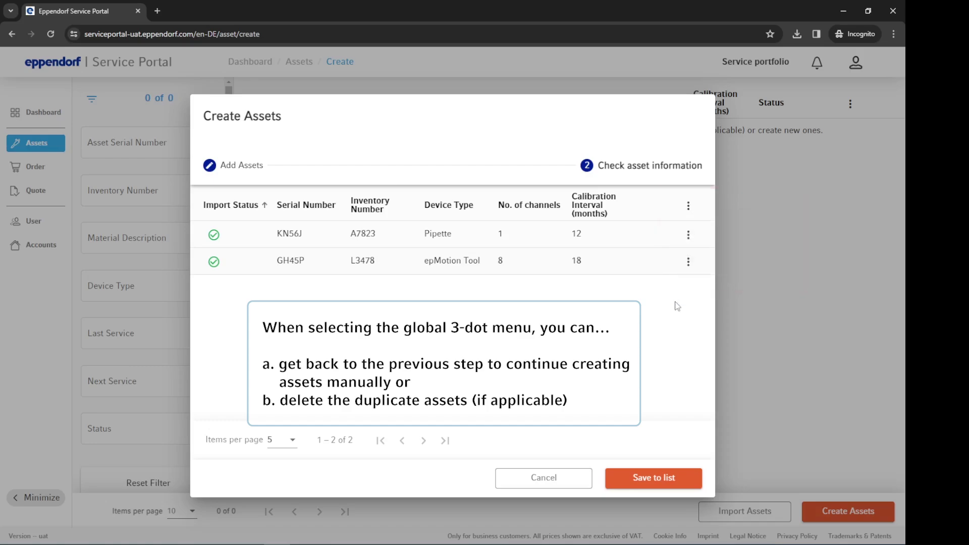
pyautogui.click(688, 236)
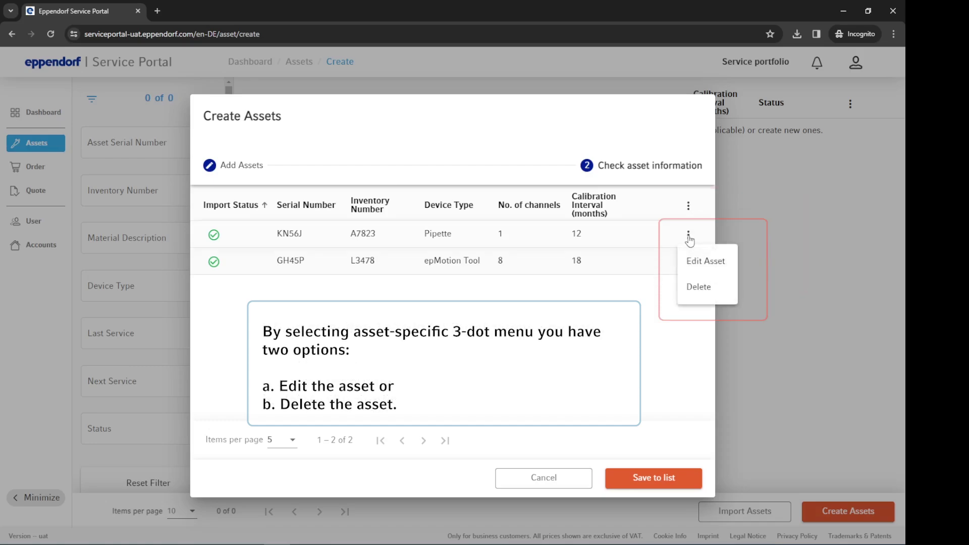
pyautogui.click(704, 262)
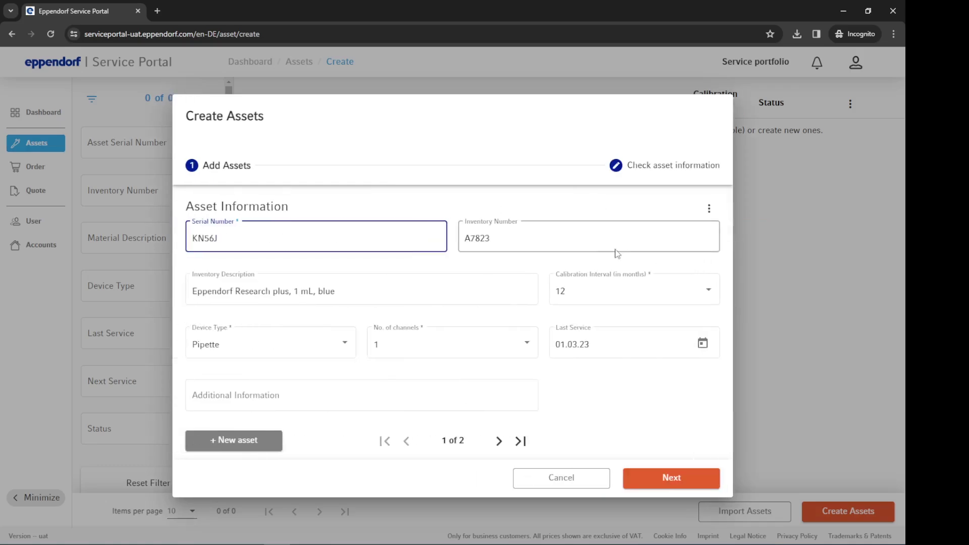
pyautogui.click(507, 240)
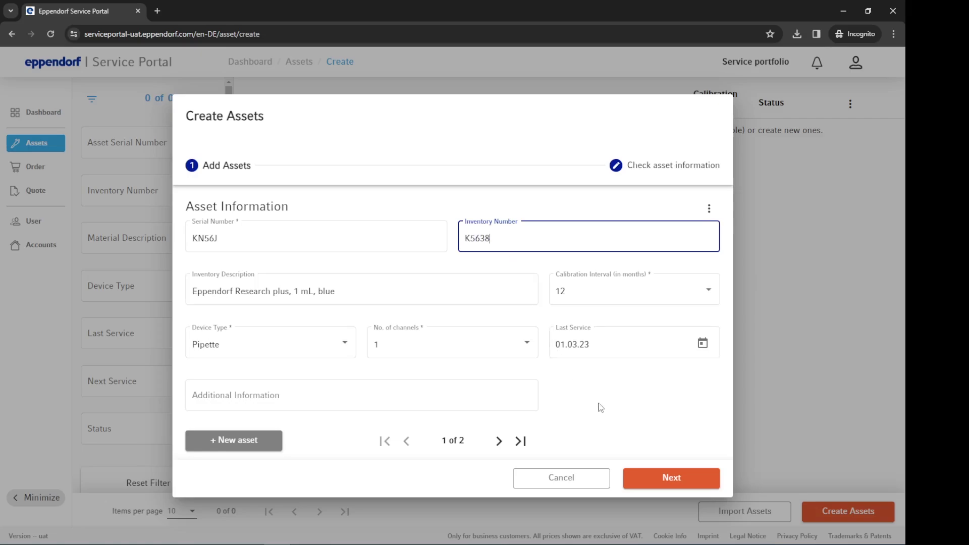
pyautogui.click(647, 480)
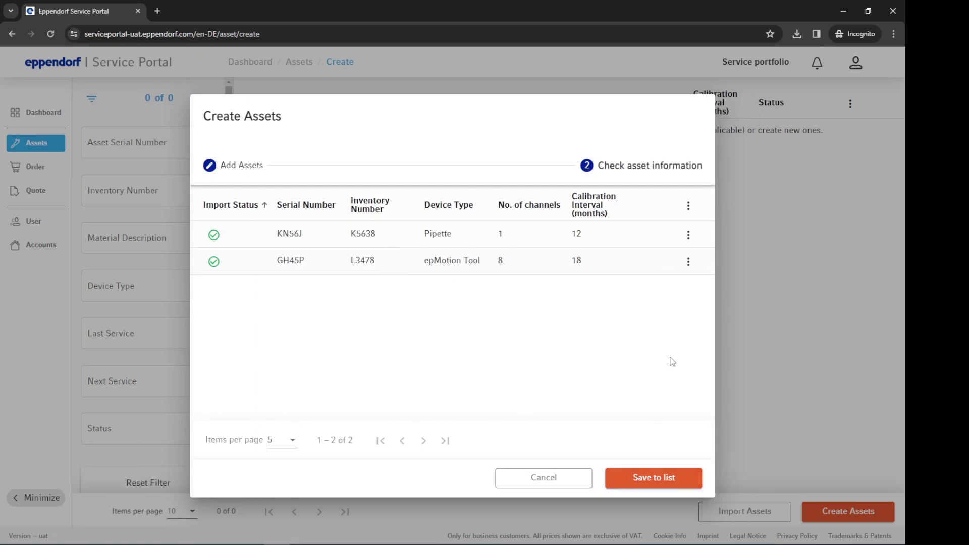
# Step: Delete the epMotion Tool GH45P from the creation list and save the remaining pipette to the asset list
pyautogui.click(688, 261)
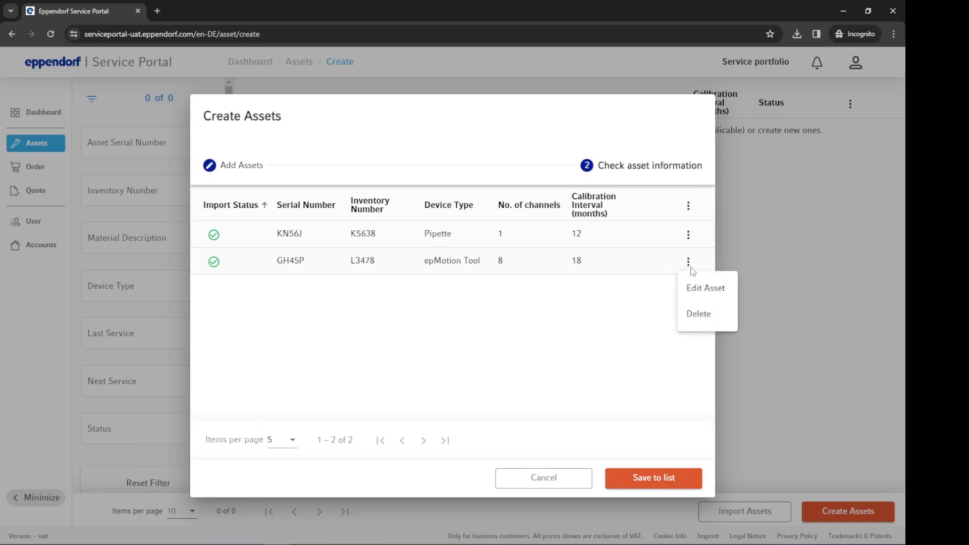
pyautogui.click(699, 313)
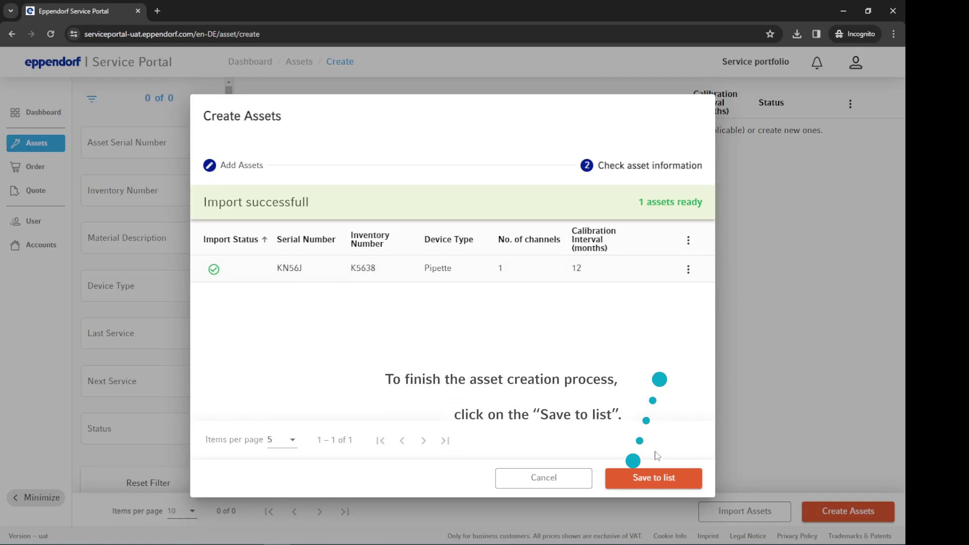
pyautogui.click(652, 480)
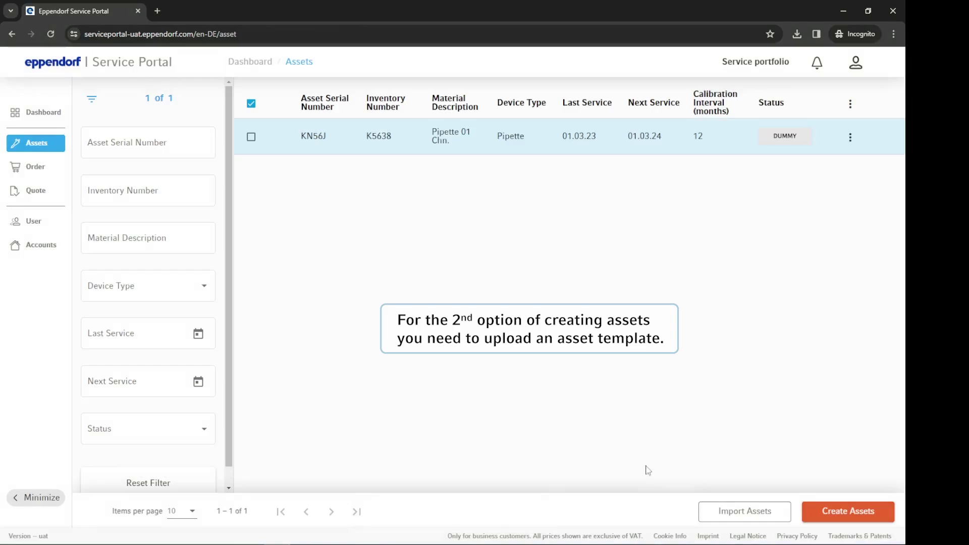
# Step: Start a new asset creation and download the Excel template Template Asset Upload Service Portal_EN.xlsx to the Downloads folder
pyautogui.click(821, 511)
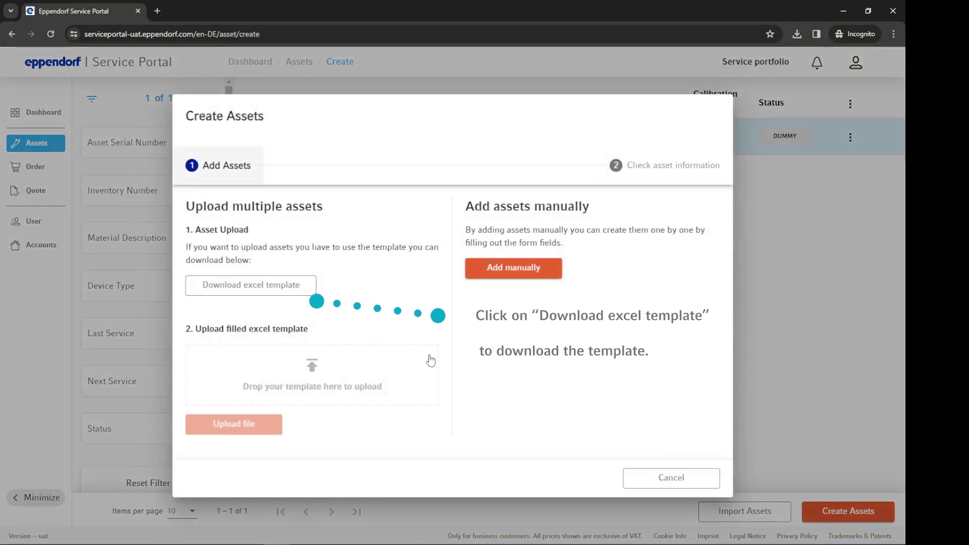
pyautogui.click(279, 287)
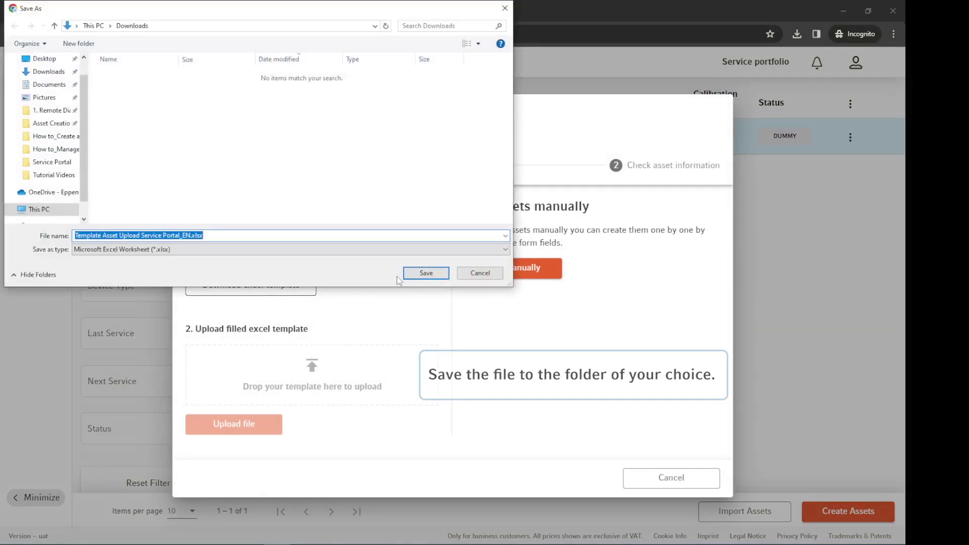
pyautogui.click(425, 273)
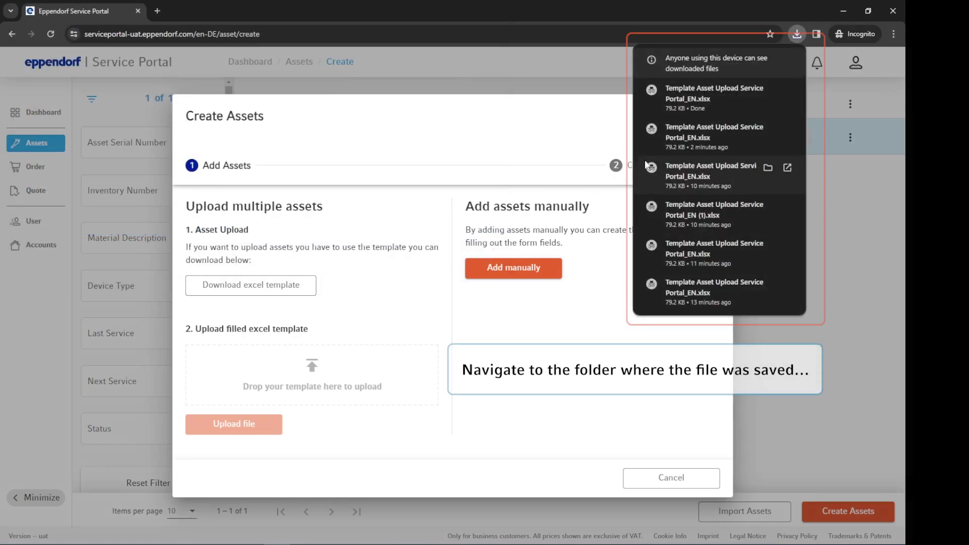
# Step: Open the folder of the newly downloaded template and, in Excel, save the template filled with 30 assets
pyautogui.moveTo(738, 101)
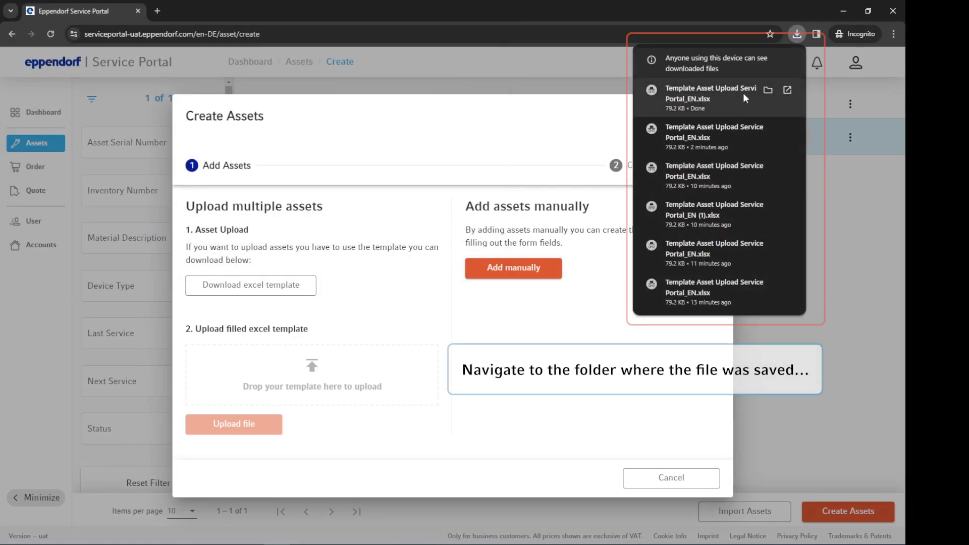
pyautogui.click(769, 90)
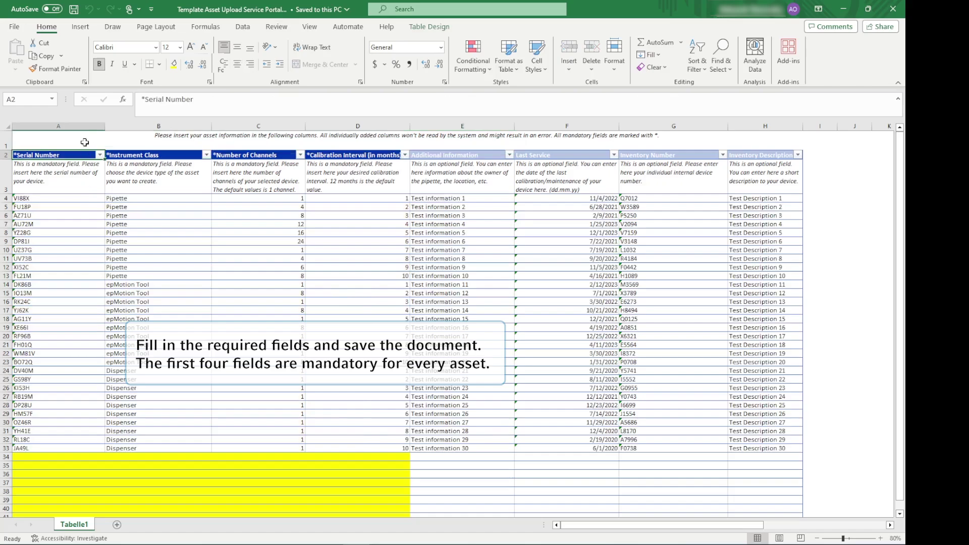
pyautogui.click(74, 10)
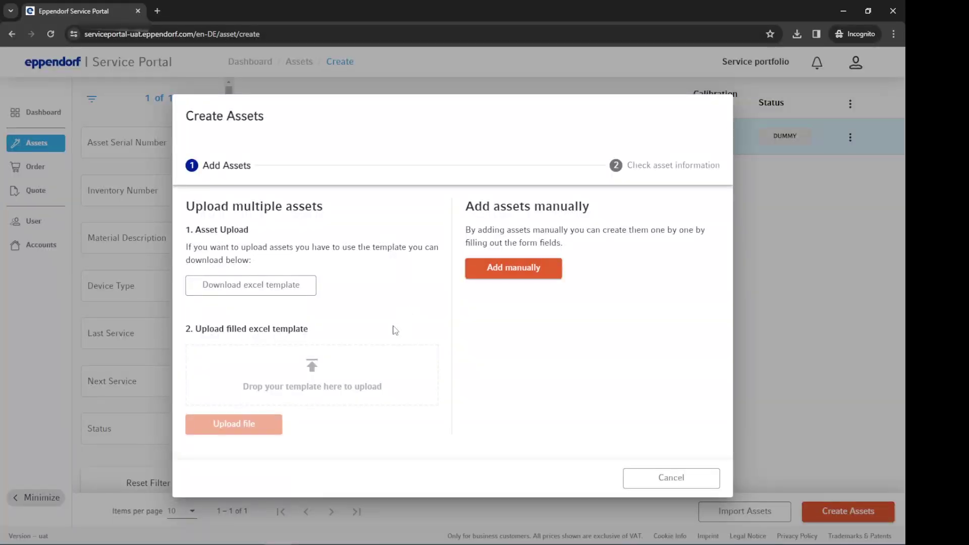
# Step: Attach the filled Template Asset Upload Service Portal.xlsx from the Asset Creation folder in the portal and upload it
pyautogui.click(320, 377)
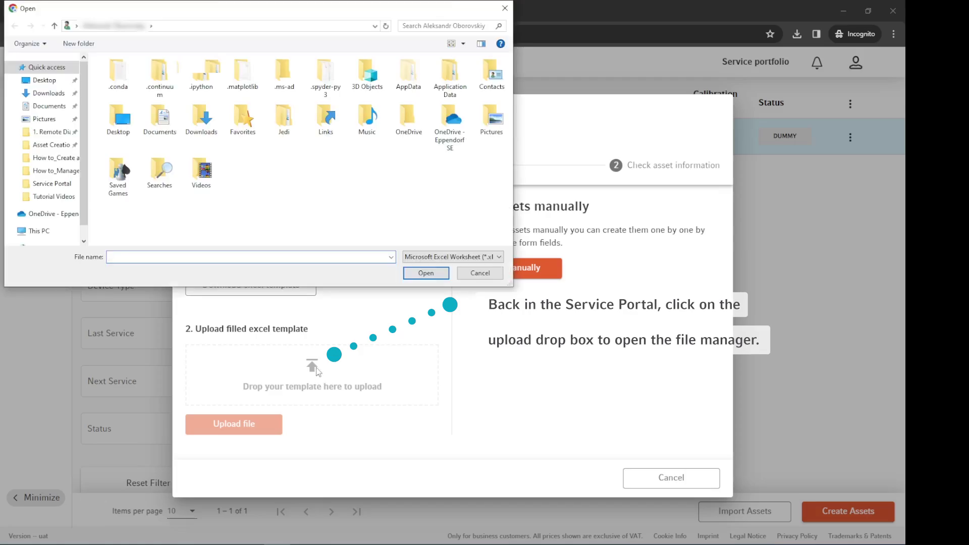
pyautogui.click(59, 145)
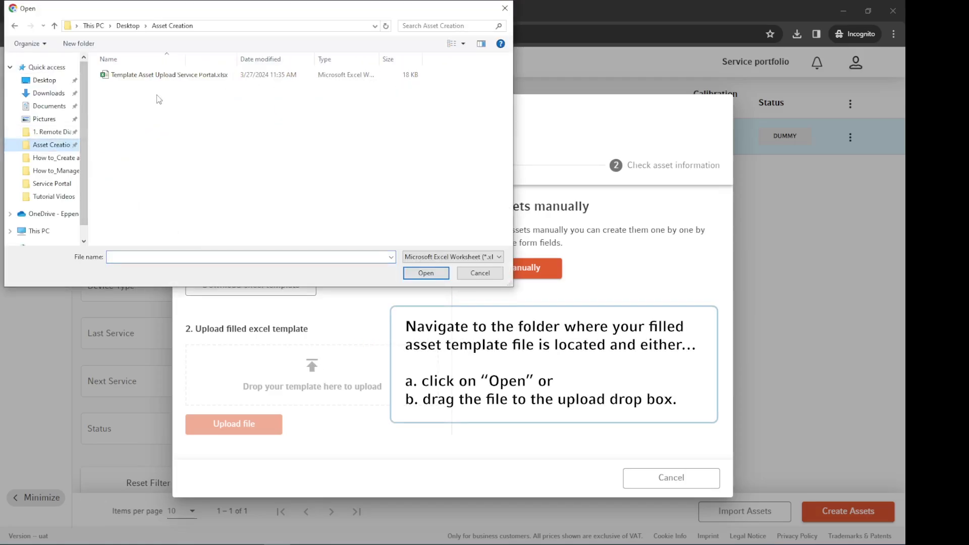
pyautogui.click(165, 76)
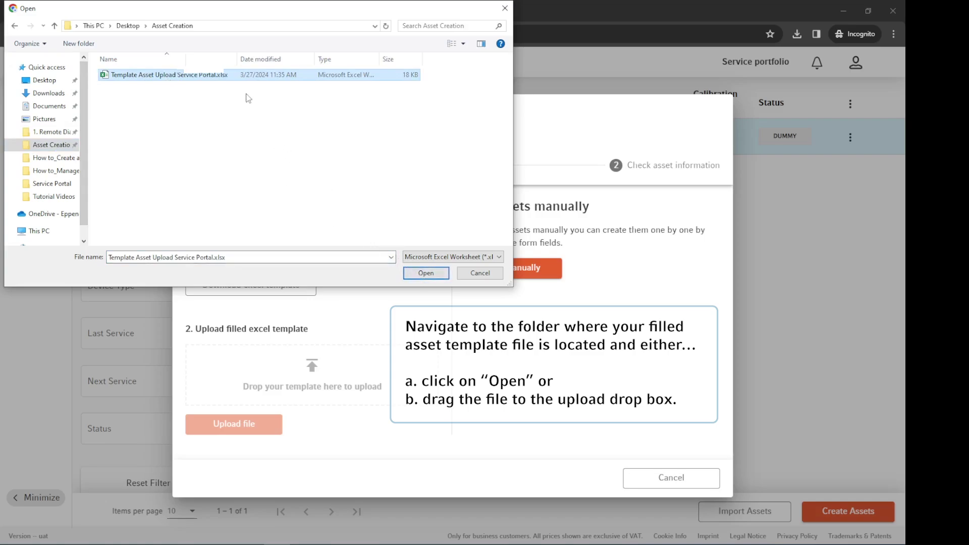
pyautogui.moveTo(235, 75); pyautogui.dragTo(304, 372)
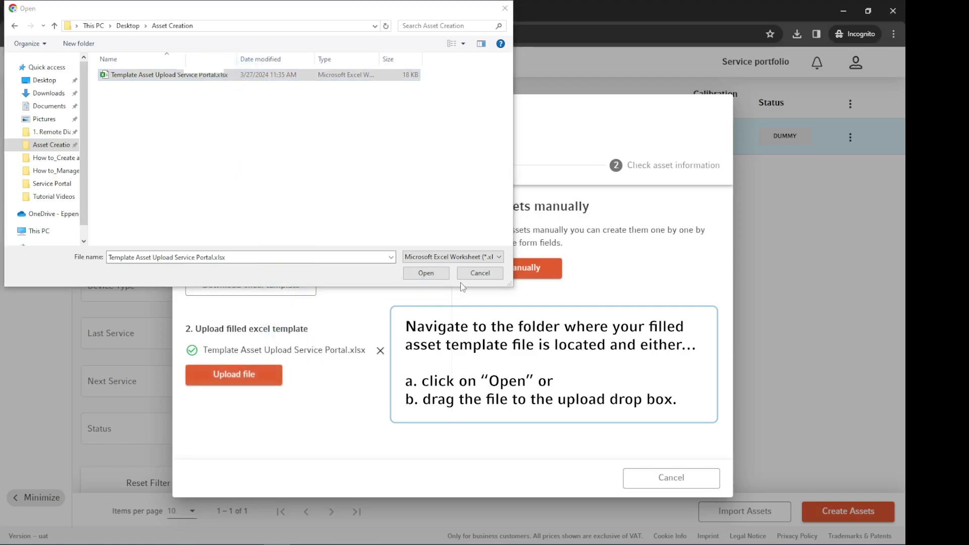
pyautogui.click(472, 274)
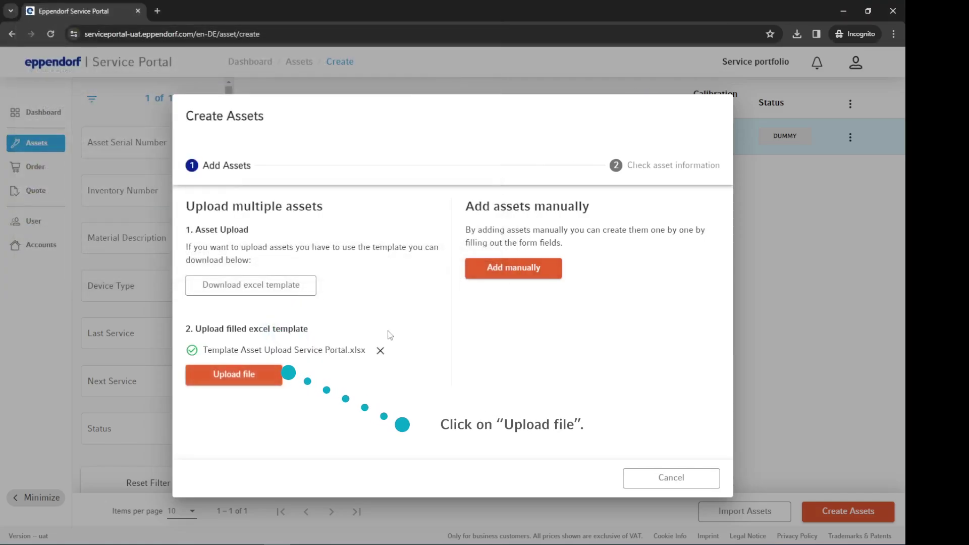
pyautogui.click(253, 377)
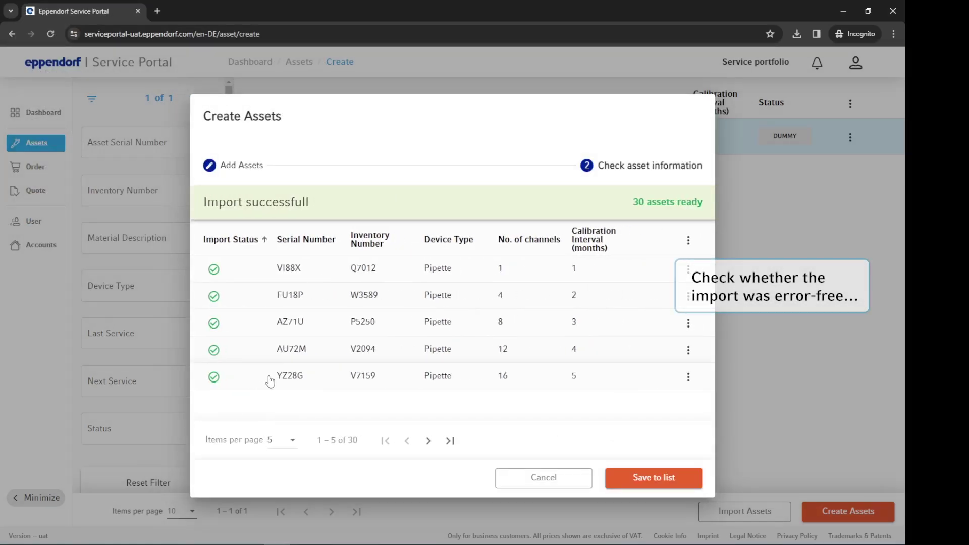
# Step: Show 50 items per page to check all imported assets for errors, and save them to the asset list
pyautogui.click(294, 442)
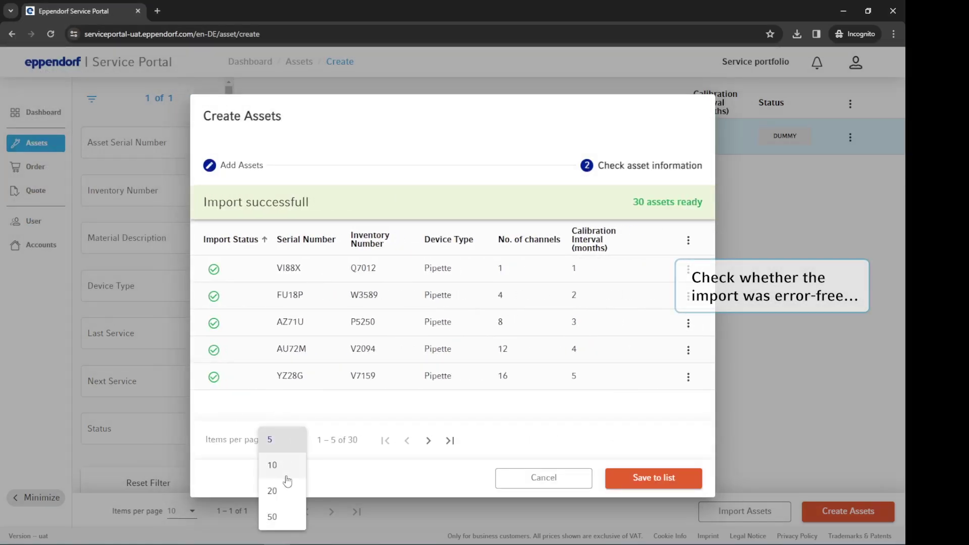
pyautogui.click(274, 515)
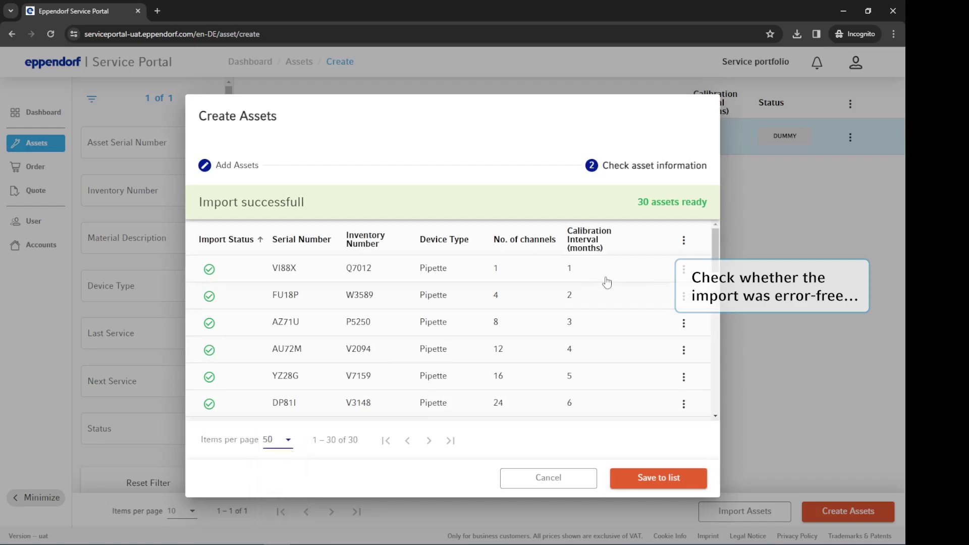
pyautogui.moveTo(716, 240); pyautogui.dragTo(716, 394)
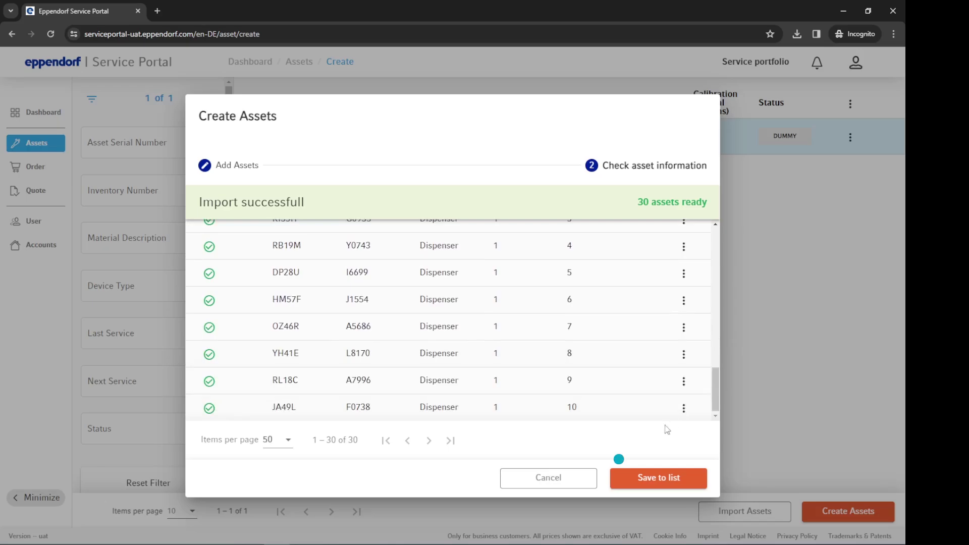
pyautogui.click(647, 478)
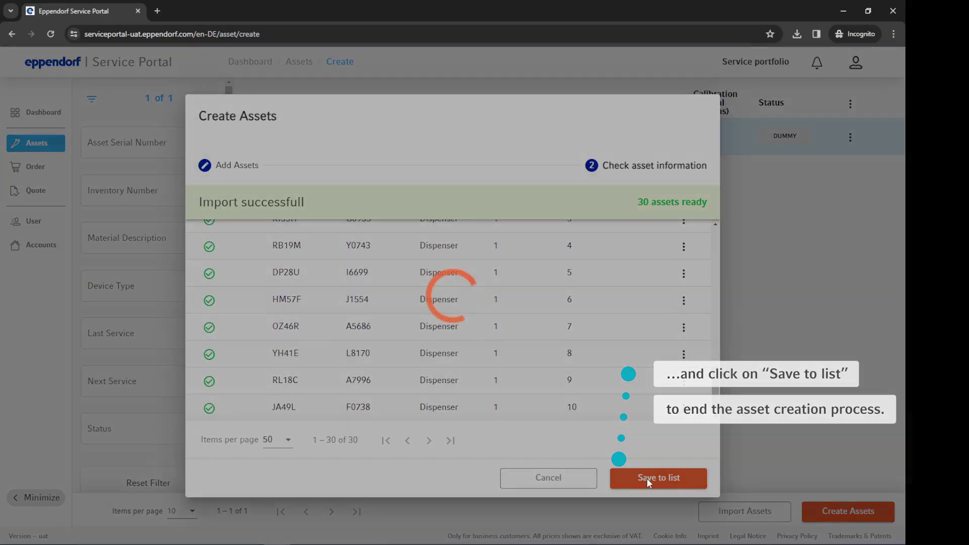